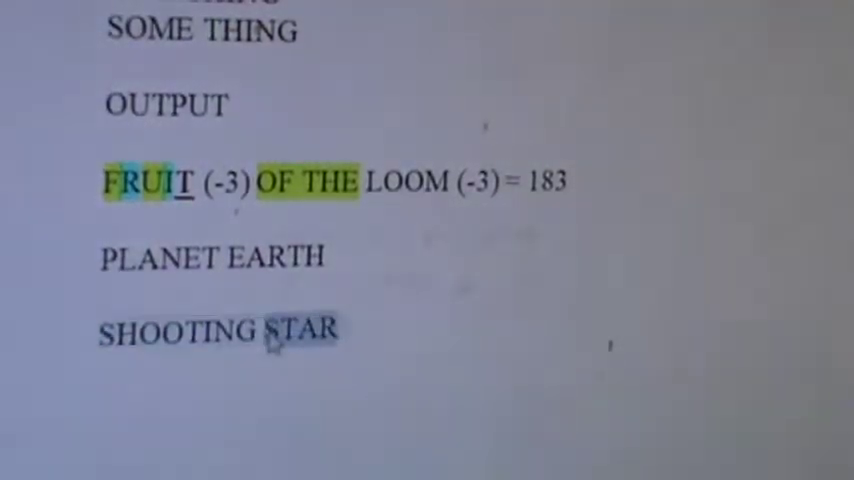
# Open the context menu on the SHOOTING STAR phrase.
pyautogui.rightClick(275, 342)
# Run the word-value calculation on SHOOTING STAR and reselect its line.
pyautogui.press('Escape')
pyautogui.hotkey('ctrl', 'c')
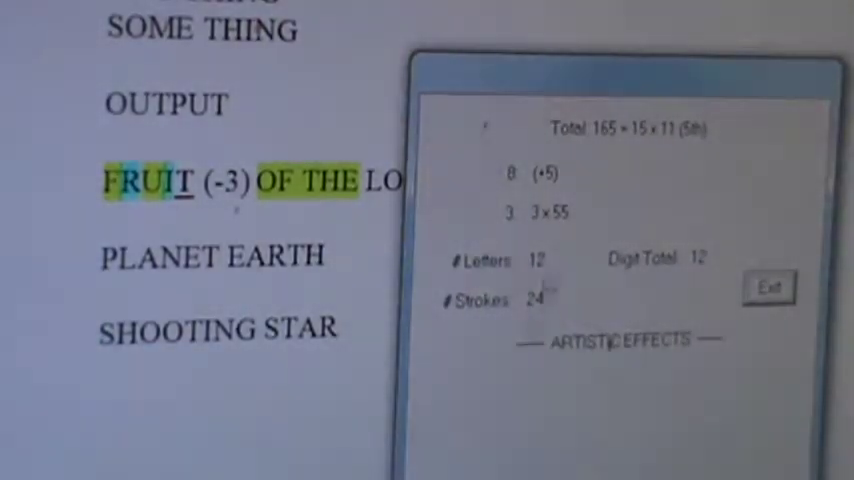
pyautogui.rightClick(207, 333)
pyautogui.press('Escape')
pyautogui.tripleClick(290, 333)
# Calculate PLANET EARTH's totals (120, 11 letters, 31 strokes) and move the results window aside.
pyautogui.tripleClick(210, 257)
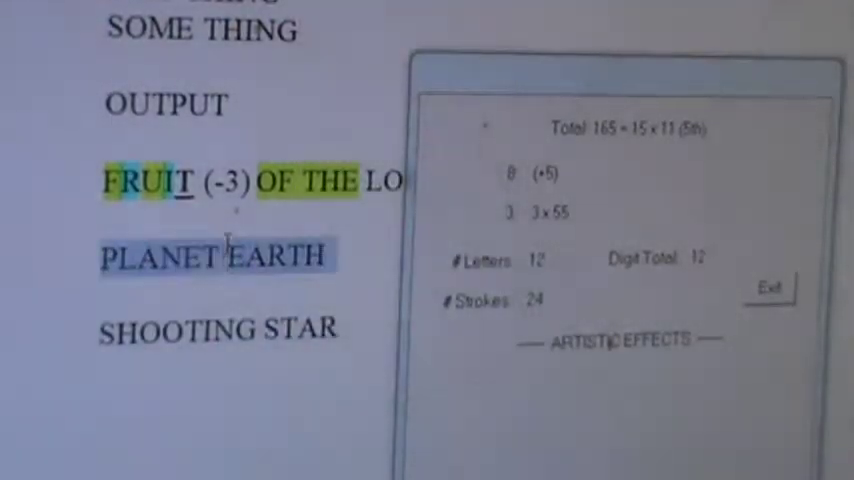
pyautogui.rightClick(230, 255)
pyautogui.click(257, 305)
pyautogui.moveTo(500, 75); pyautogui.dragTo(668, 105)
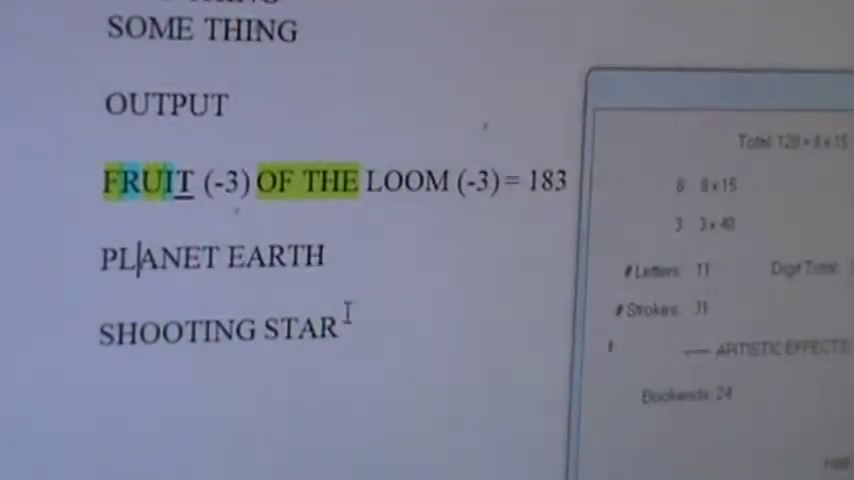